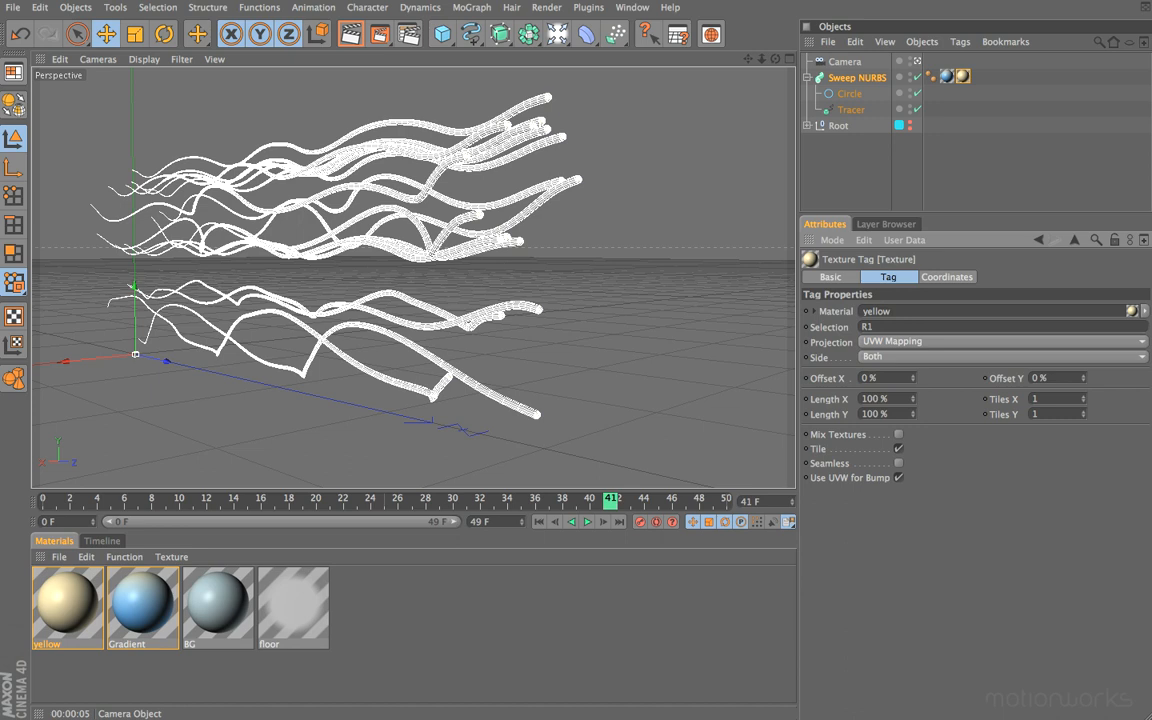
Set the Tracer object's Space option to Local
{"action": "left_click", "coordinate": [849, 110]}
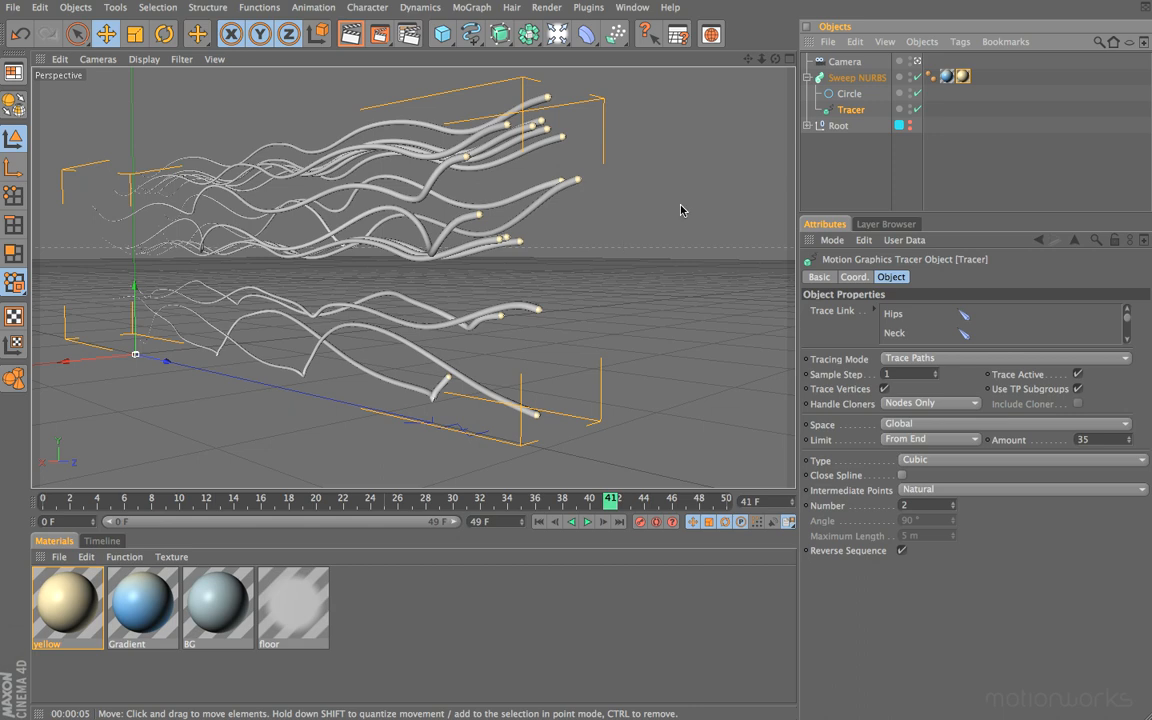
{"action": "left_click", "coordinate": [901, 424]}
{"action": "left_click", "coordinate": [909, 455]}
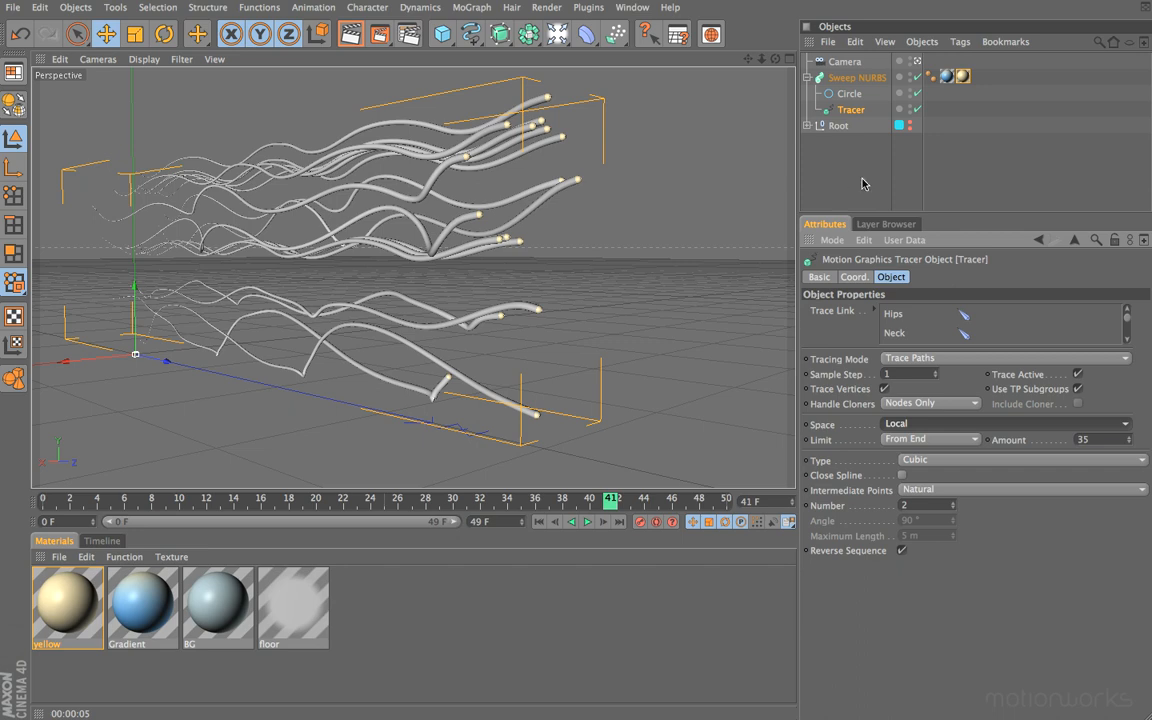
Switch to the Right view, disable the Sweep NURBS and Circle objects, and hide the Camera
{"action": "key", "text": "F3"}
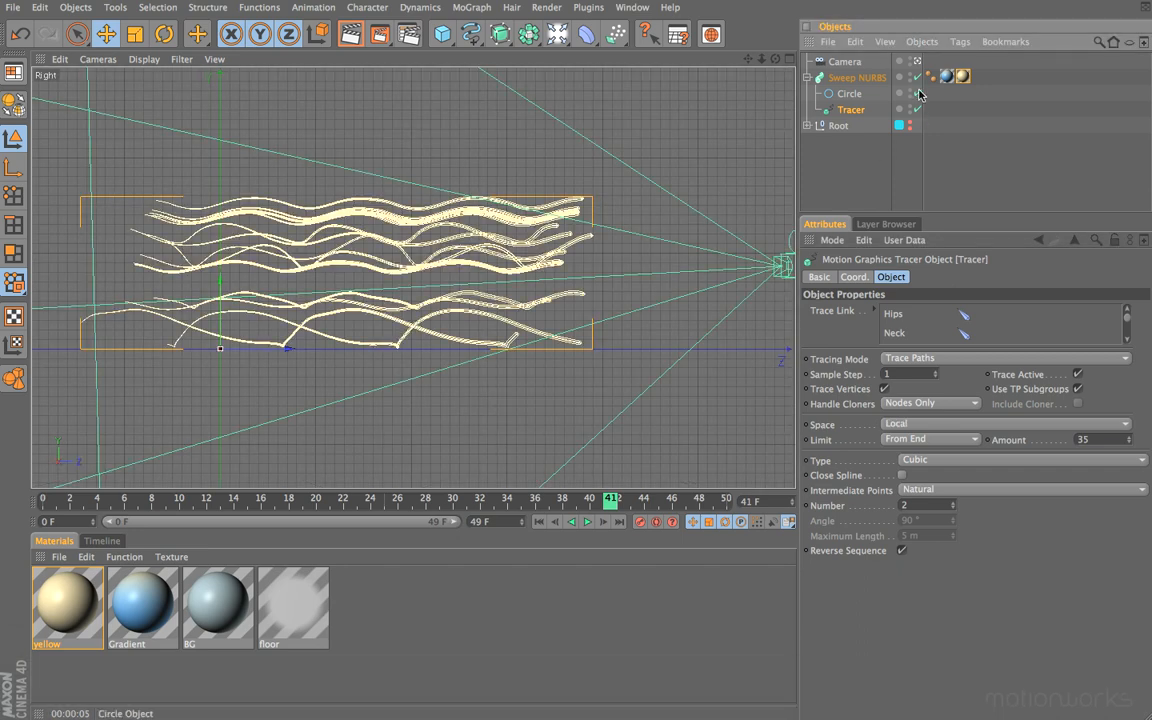
{"action": "left_click", "coordinate": [918, 77]}
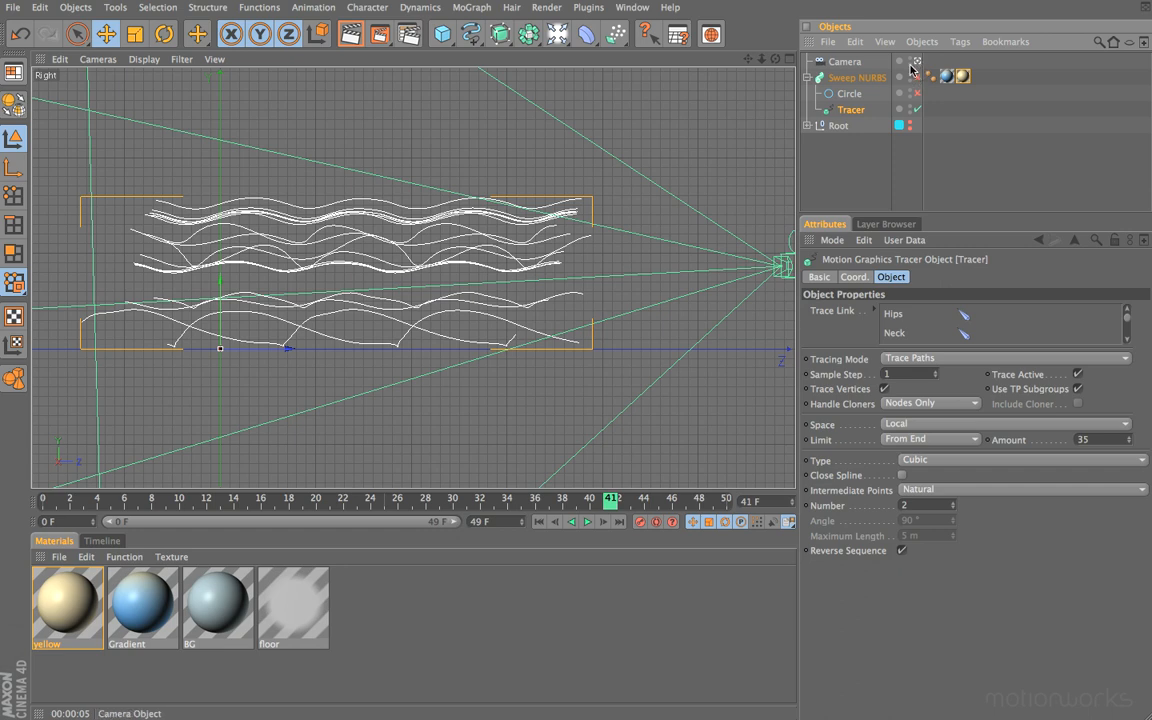
{"action": "left_click", "coordinate": [911, 62], "text": "alt"}
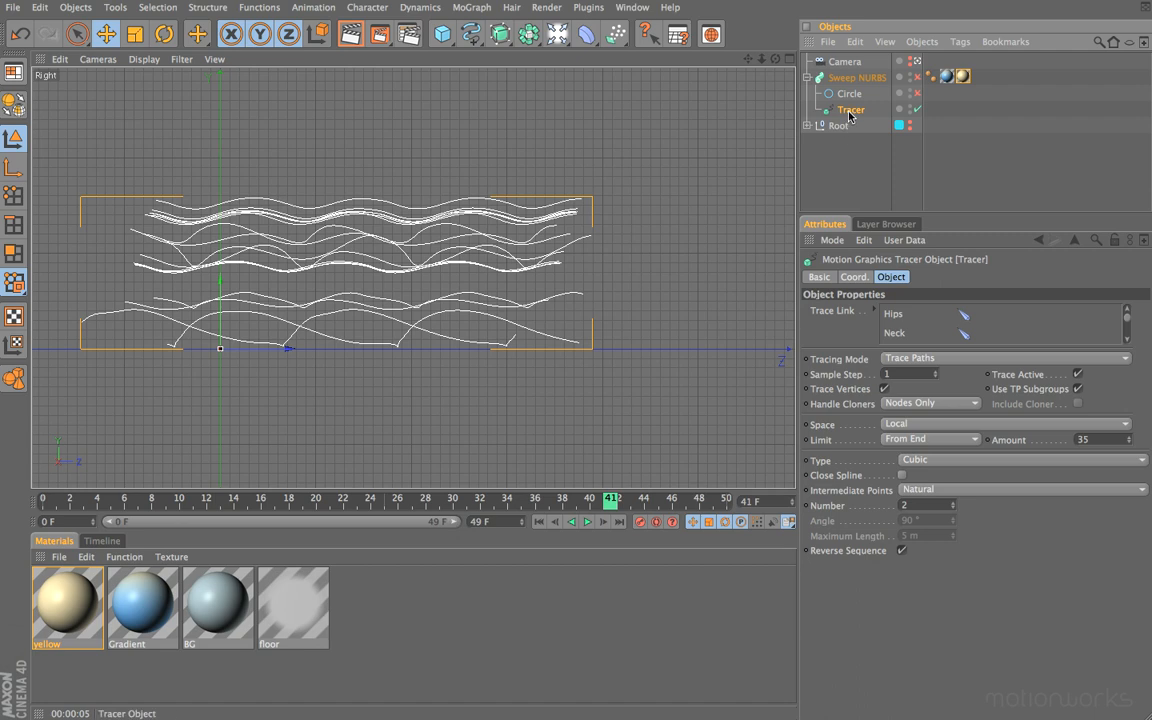
Play the animation from the first frame while moving the Tracer as a test, and undo the move
{"action": "left_click", "coordinate": [539, 521]}
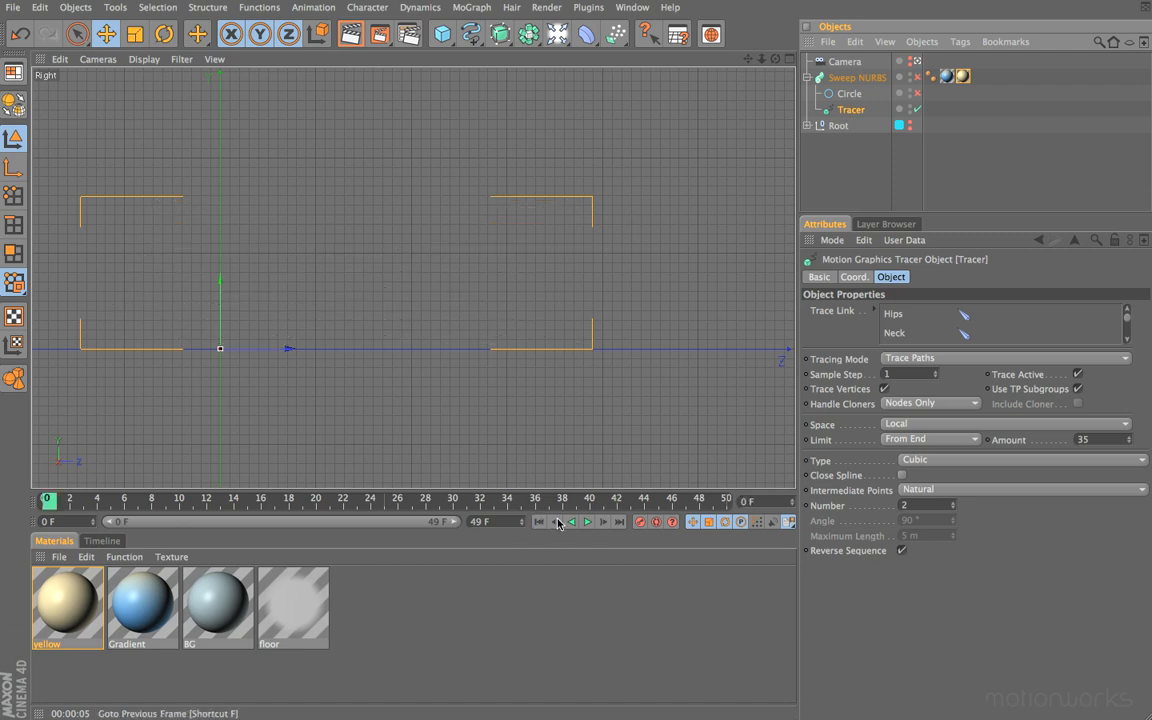
{"action": "left_click", "coordinate": [587, 521]}
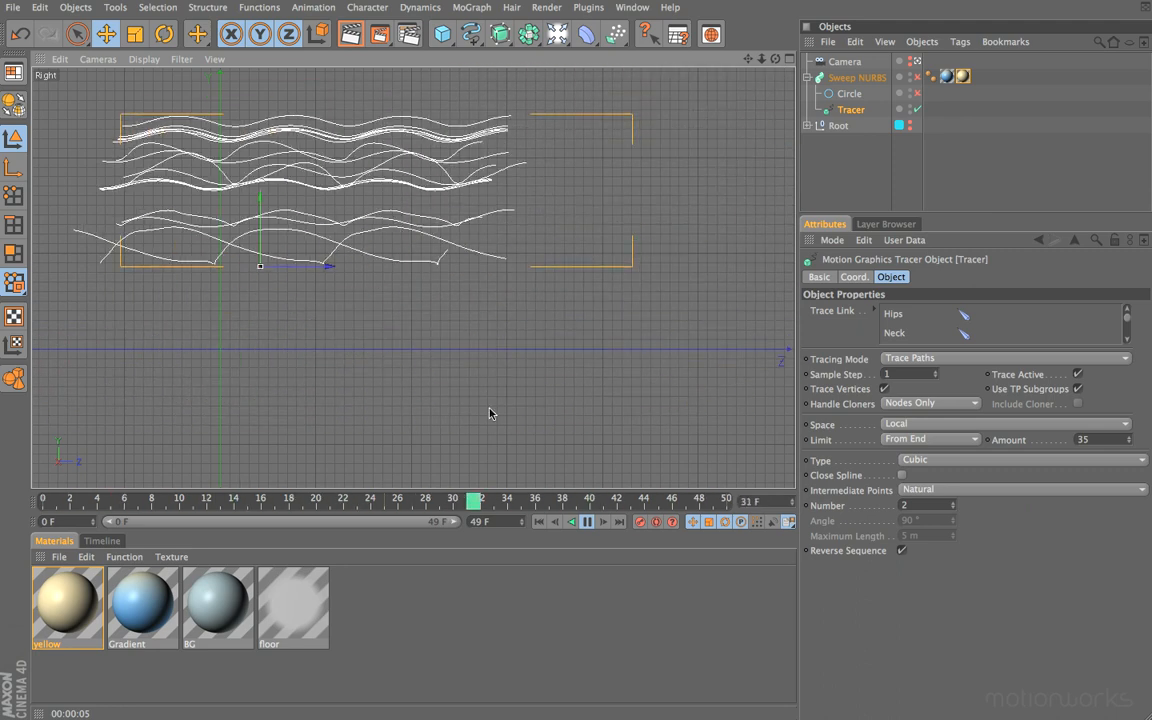
{"action": "key", "text": "super+z"}
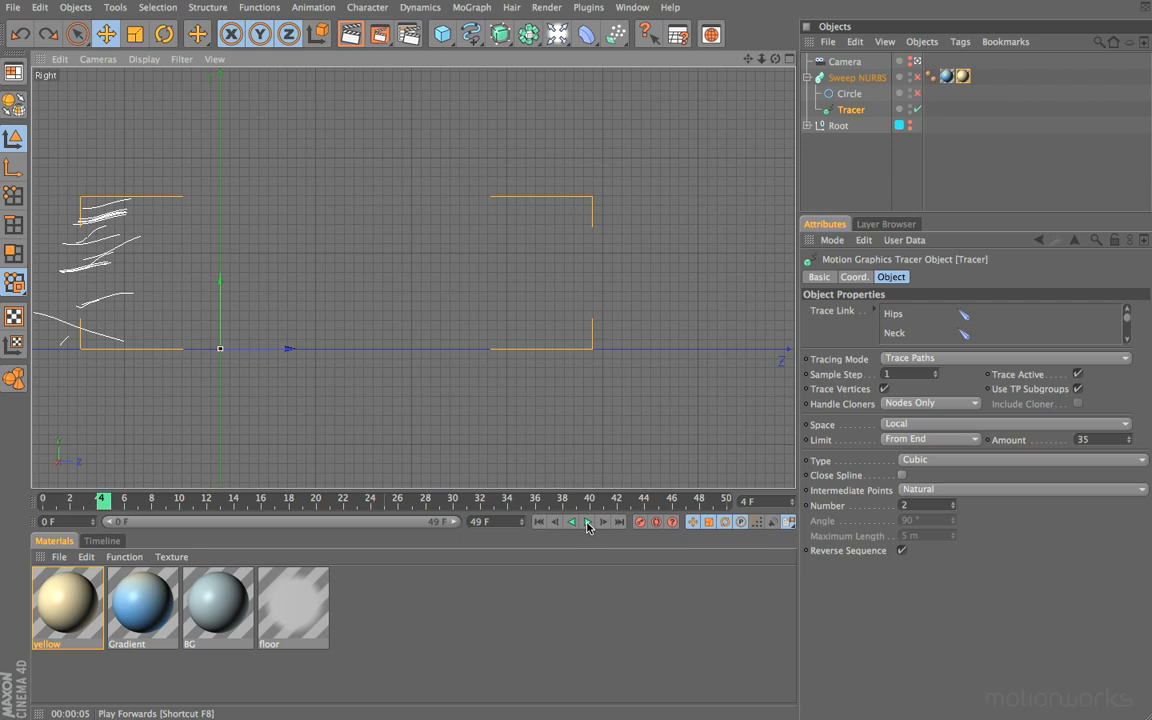
Unhide the Root skeleton in the viewport and go to the last frame of the animation
{"action": "key", "text": "alt"}
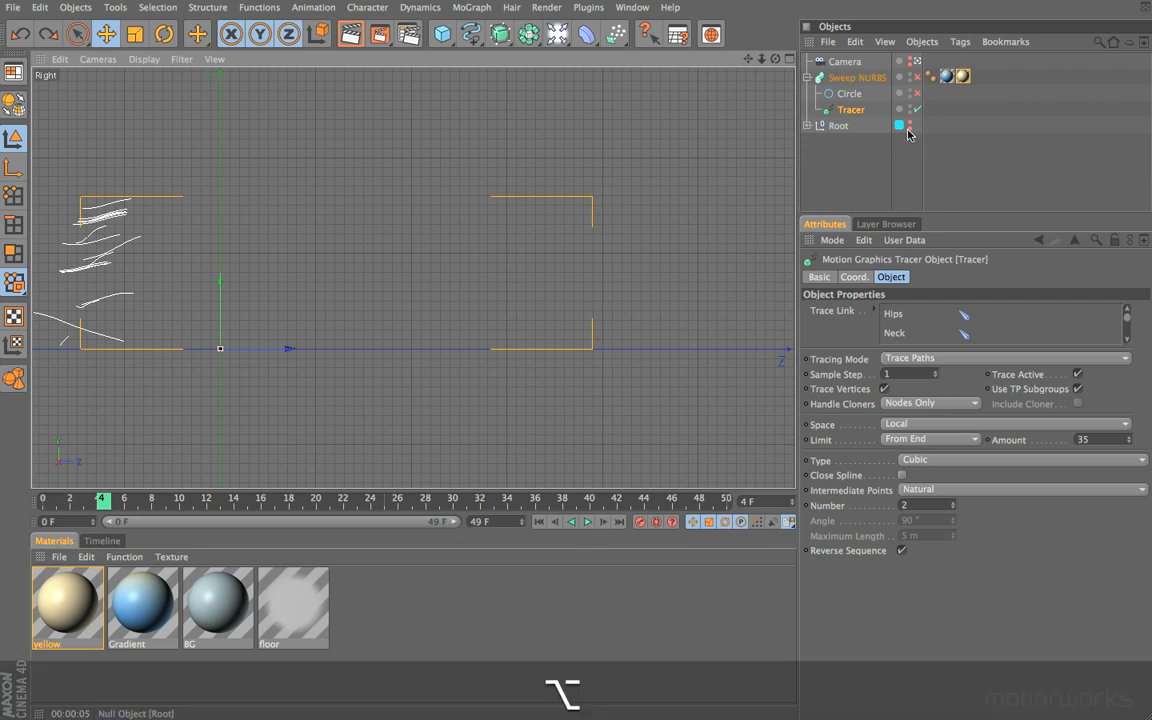
{"action": "left_click", "coordinate": [909, 122], "text": "alt"}
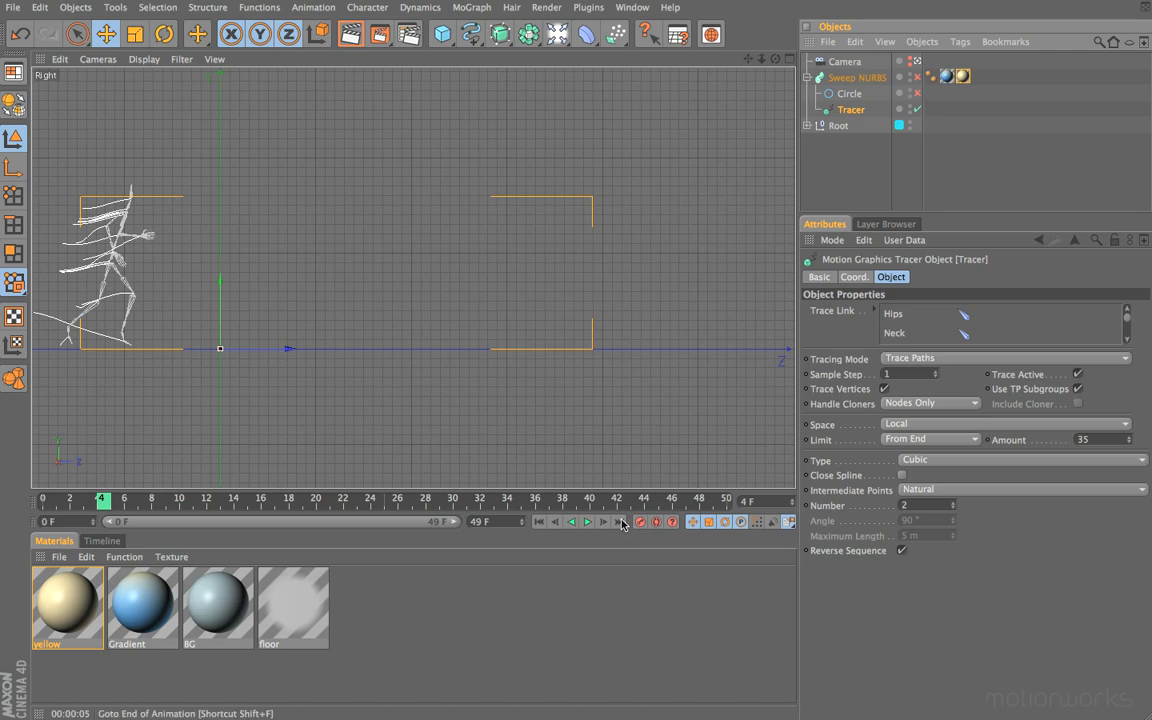
{"action": "left_click", "coordinate": [621, 523]}
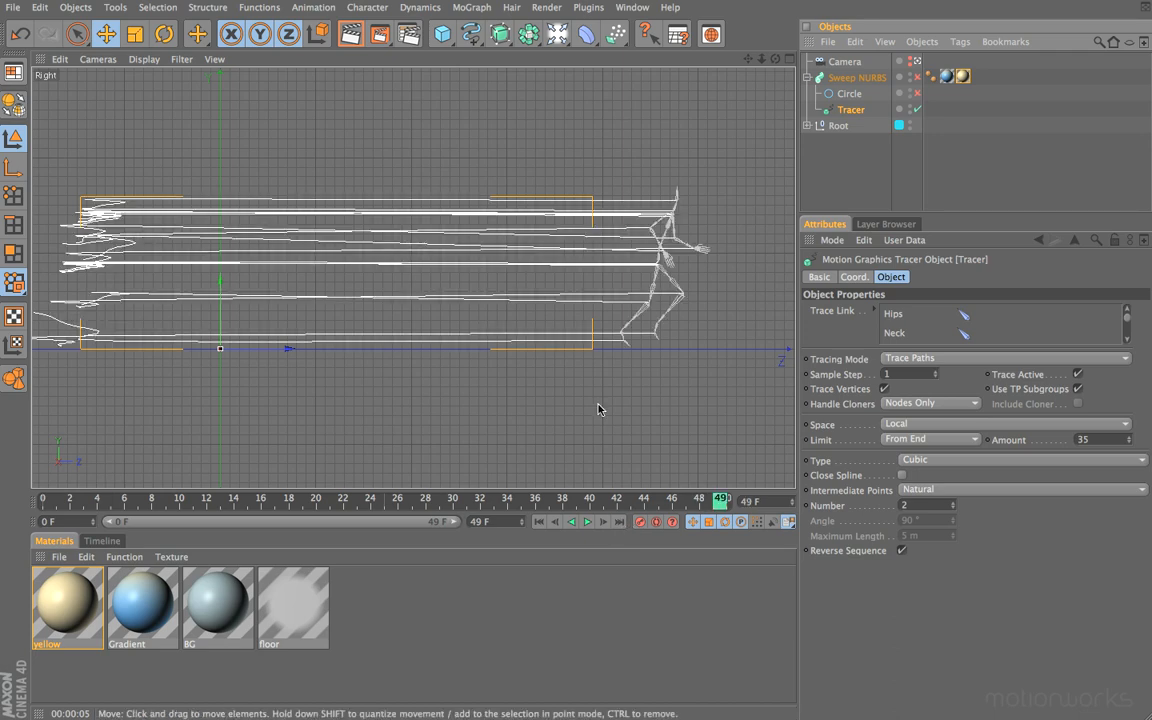
Move the Tracer along Z to 450 m and keyframe its Z position on frame 49
{"action": "left_click_drag", "start_coordinate": [287, 352], "coordinate": [575, 322]}
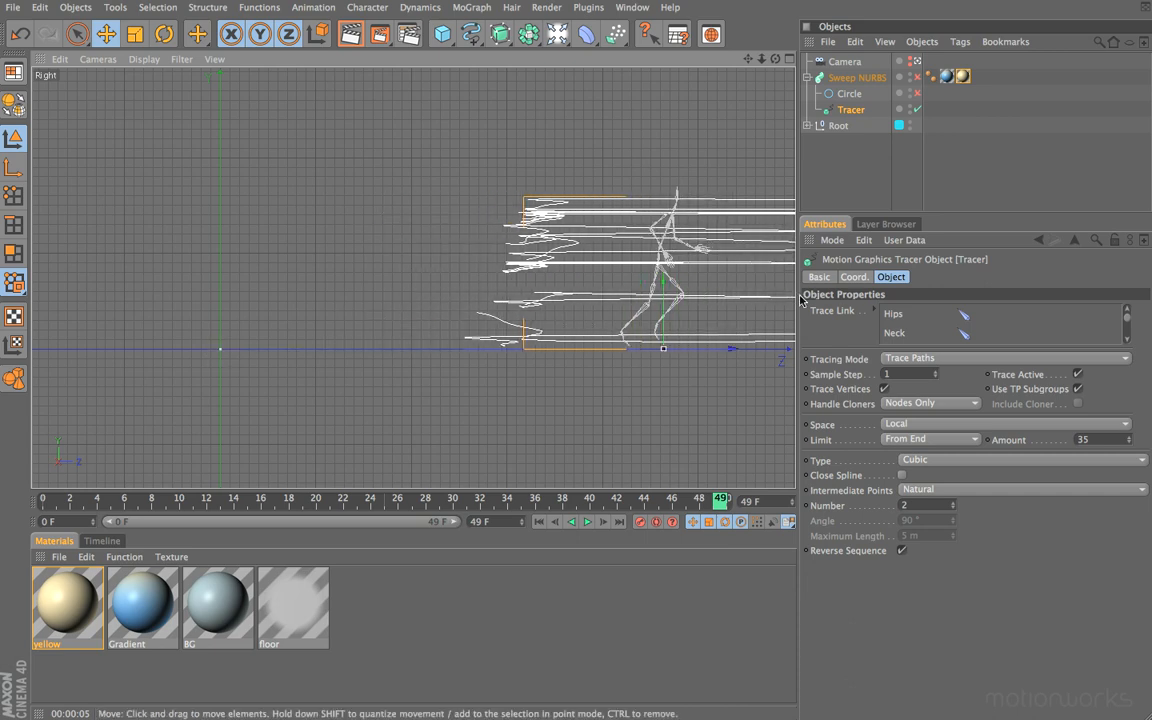
{"action": "left_click", "coordinate": [852, 277]}
{"action": "double_click", "coordinate": [862, 341]}
{"action": "type", "text": "450"}
{"action": "key", "text": "Return"}
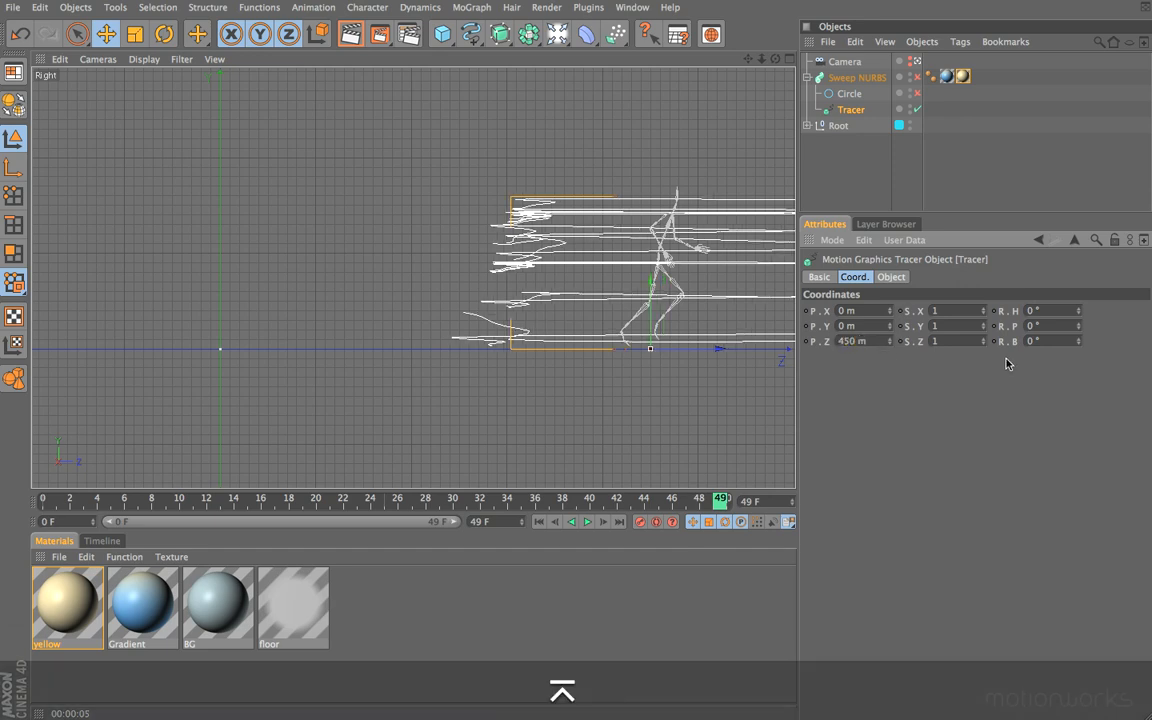
{"action": "left_click", "coordinate": [807, 341], "text": "ctrl"}
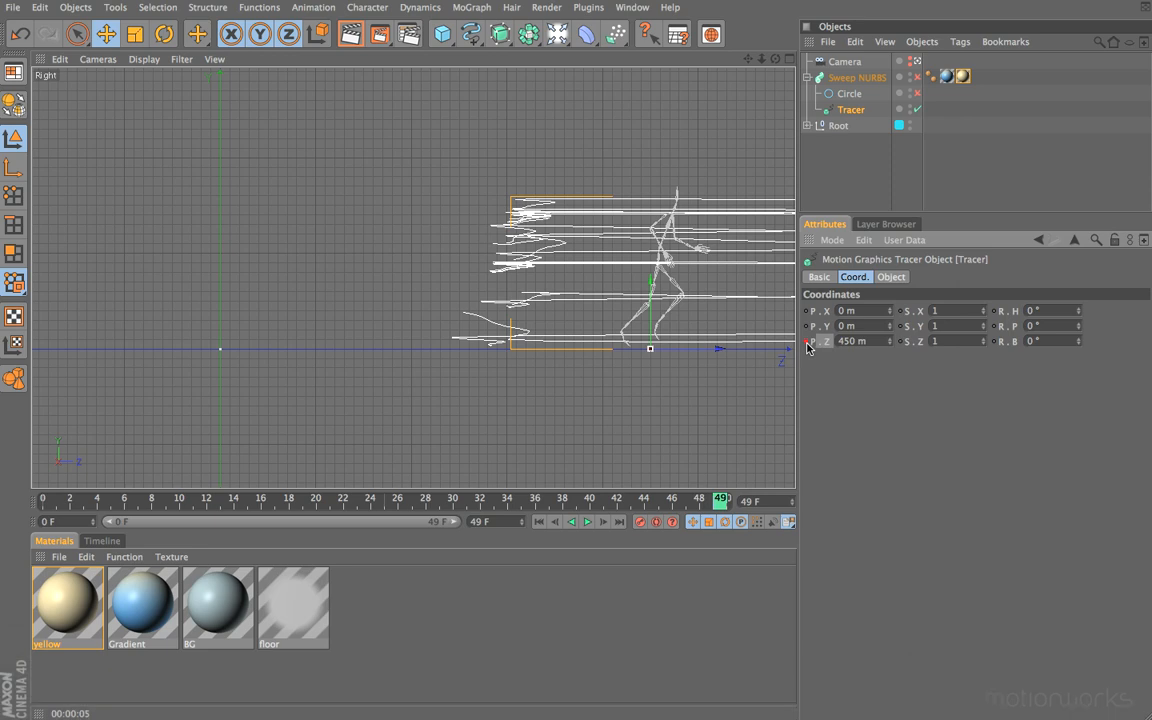
Keyframe the Tracer's Z position at -160 m on frame 0 and play back the animation
{"action": "left_click", "coordinate": [540, 522]}
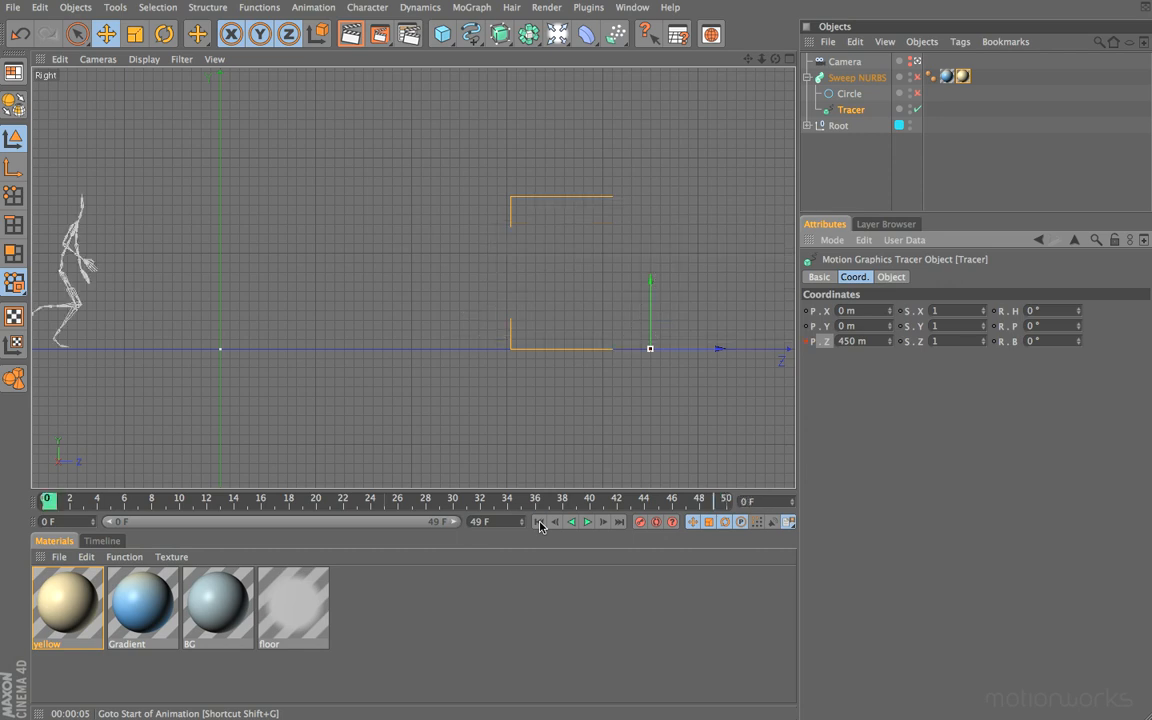
{"action": "left_click_drag", "start_coordinate": [720, 350], "coordinate": [565, 320]}
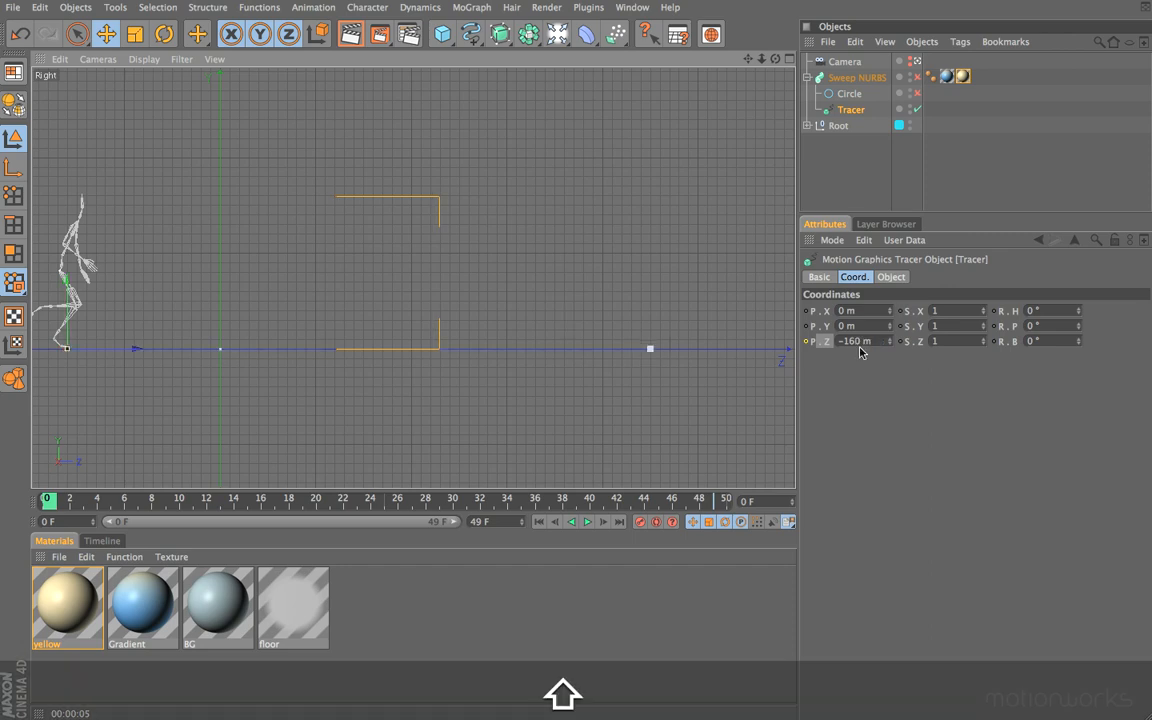
{"action": "left_click", "coordinate": [806, 341], "text": "ctrl"}
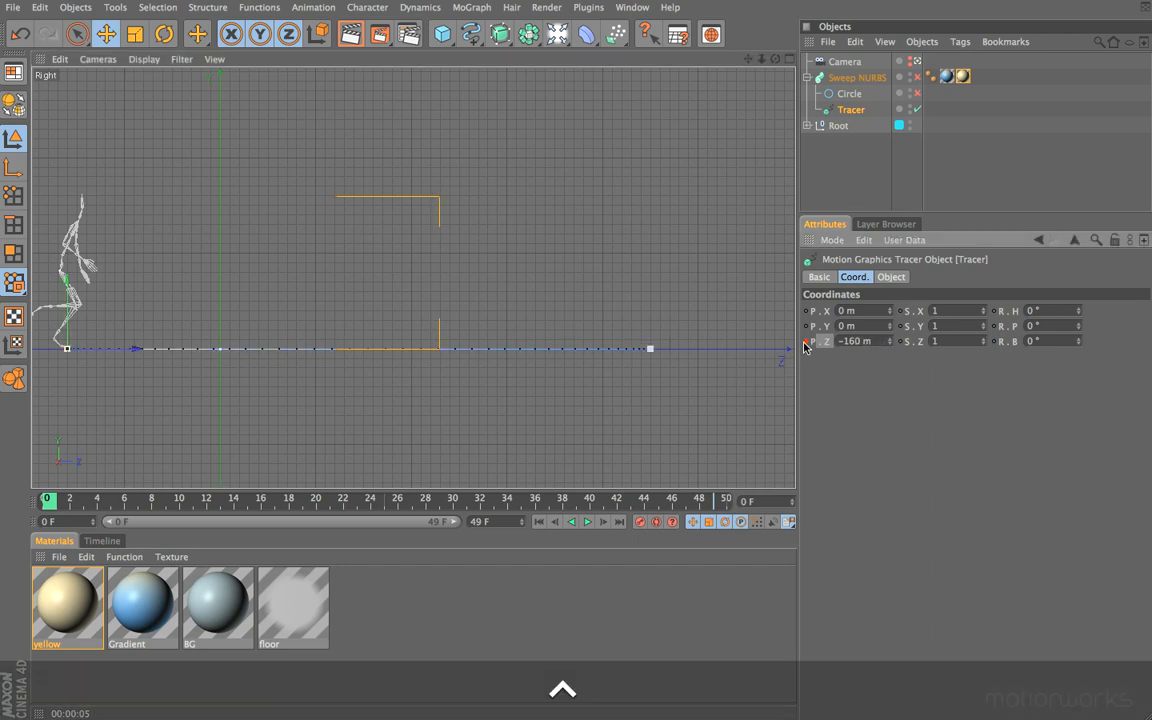
{"action": "left_click", "coordinate": [587, 521]}
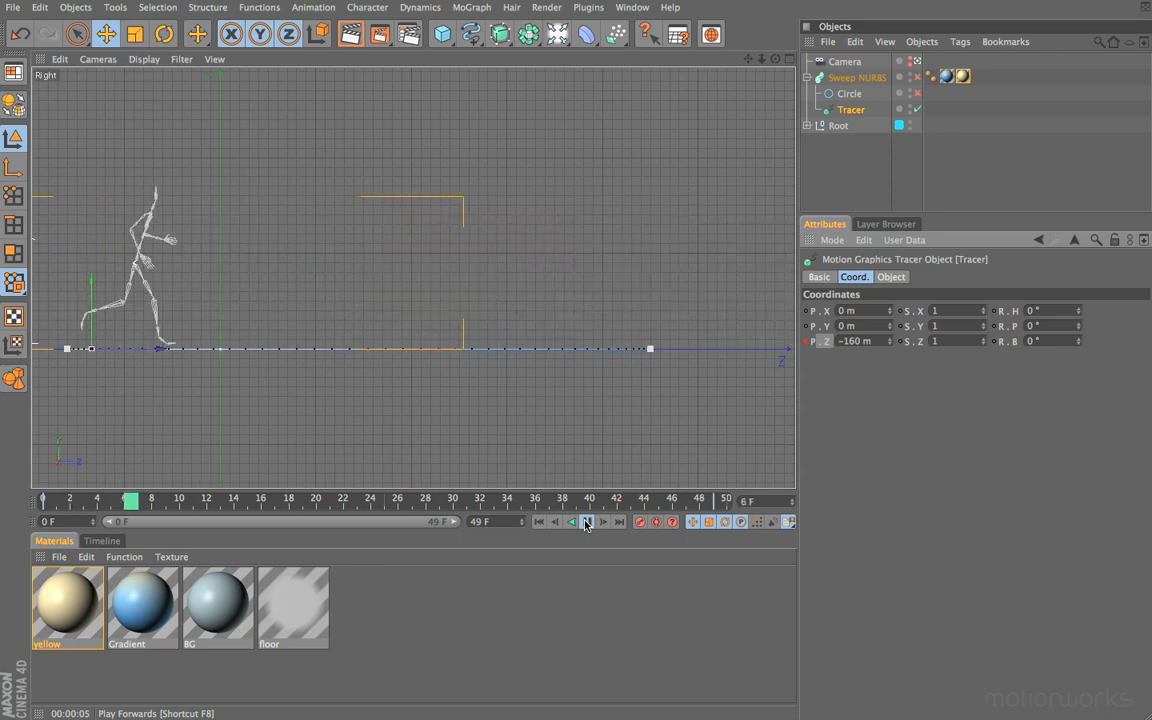
{"action": "left_click", "coordinate": [587, 521]}
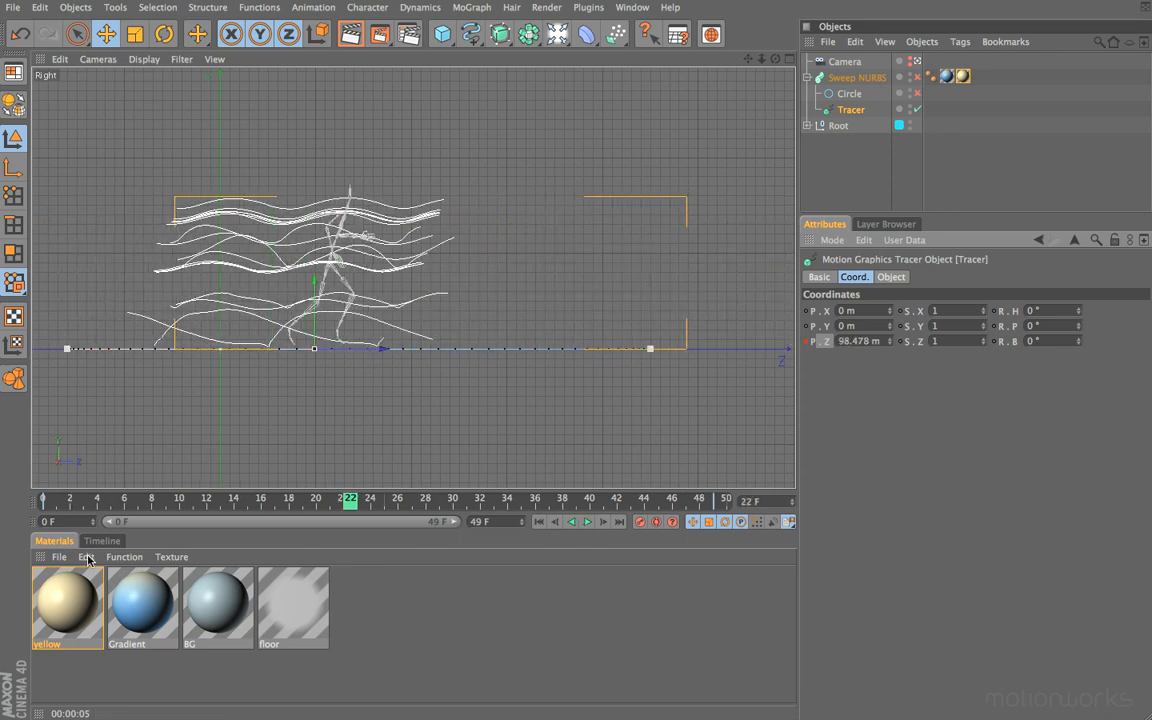
Enlarge the manager area below the viewport and show the Timeline in it
{"action": "left_click_drag", "start_coordinate": [171, 490], "coordinate": [160, 420]}
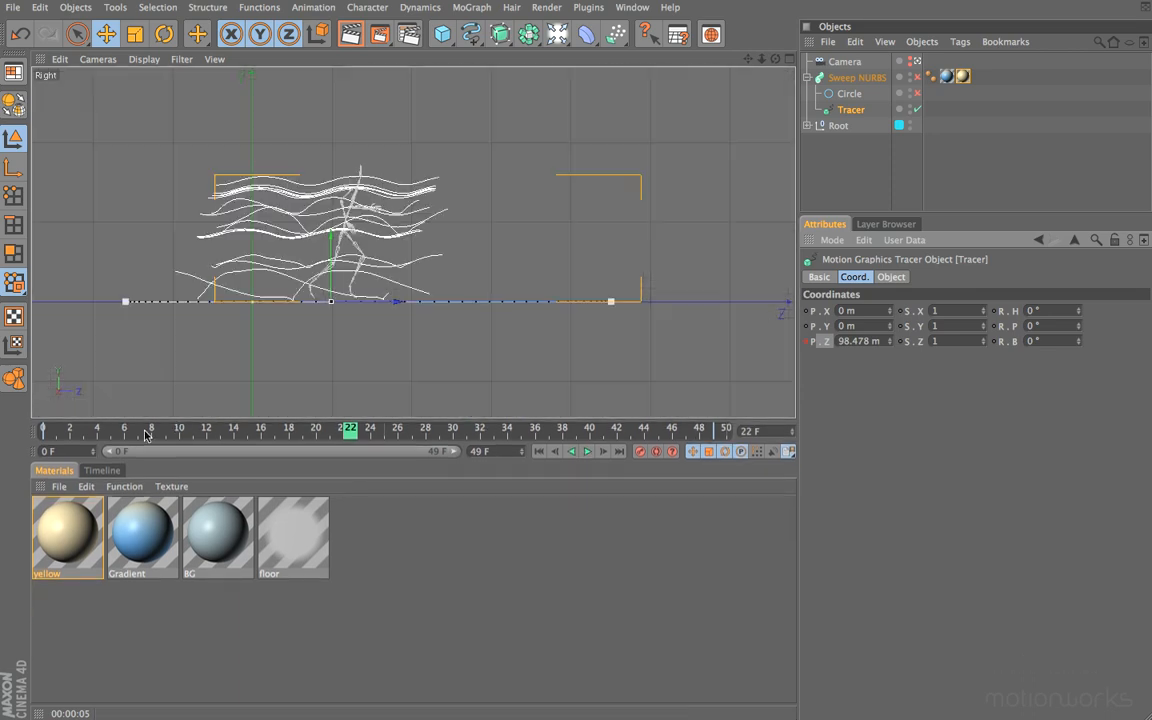
{"action": "left_click", "coordinate": [100, 470]}
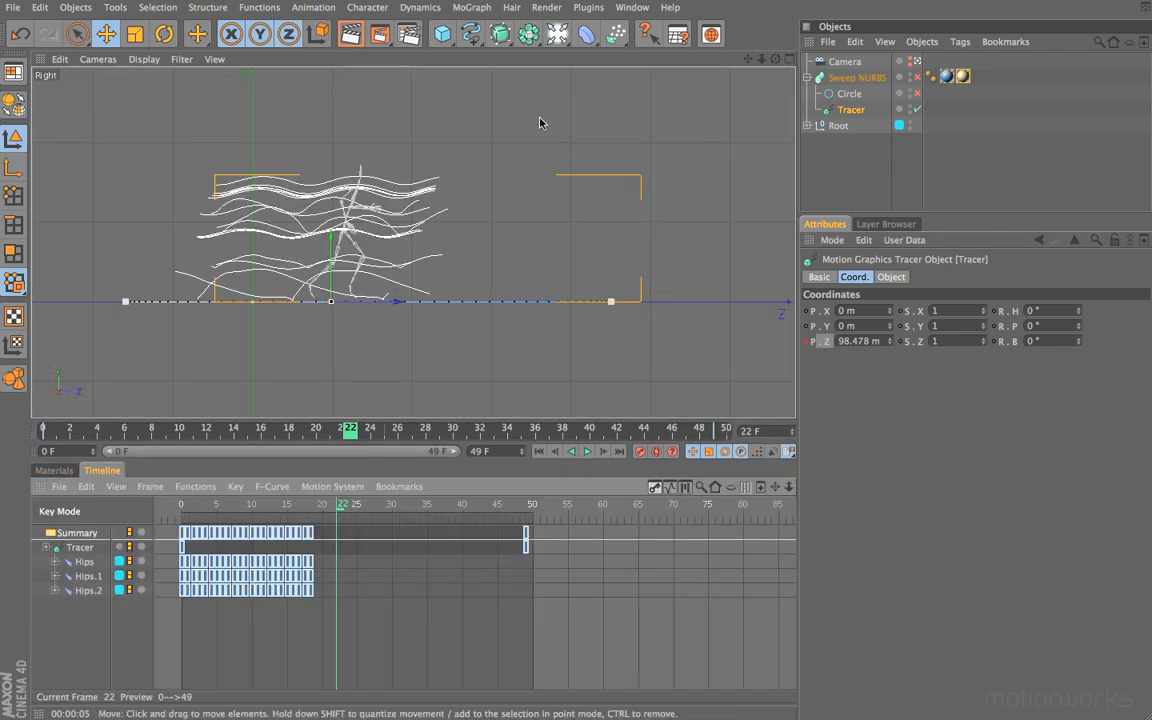
{"action": "left_click", "coordinate": [632, 7]}
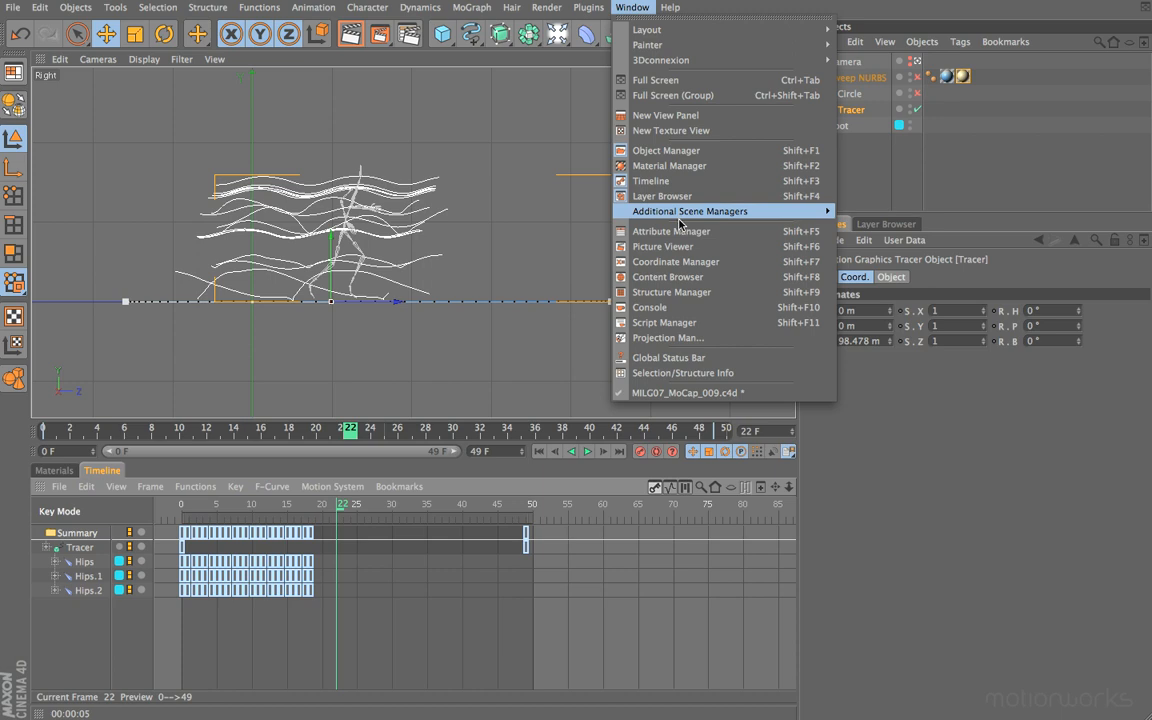
{"action": "left_click", "coordinate": [978, 554]}
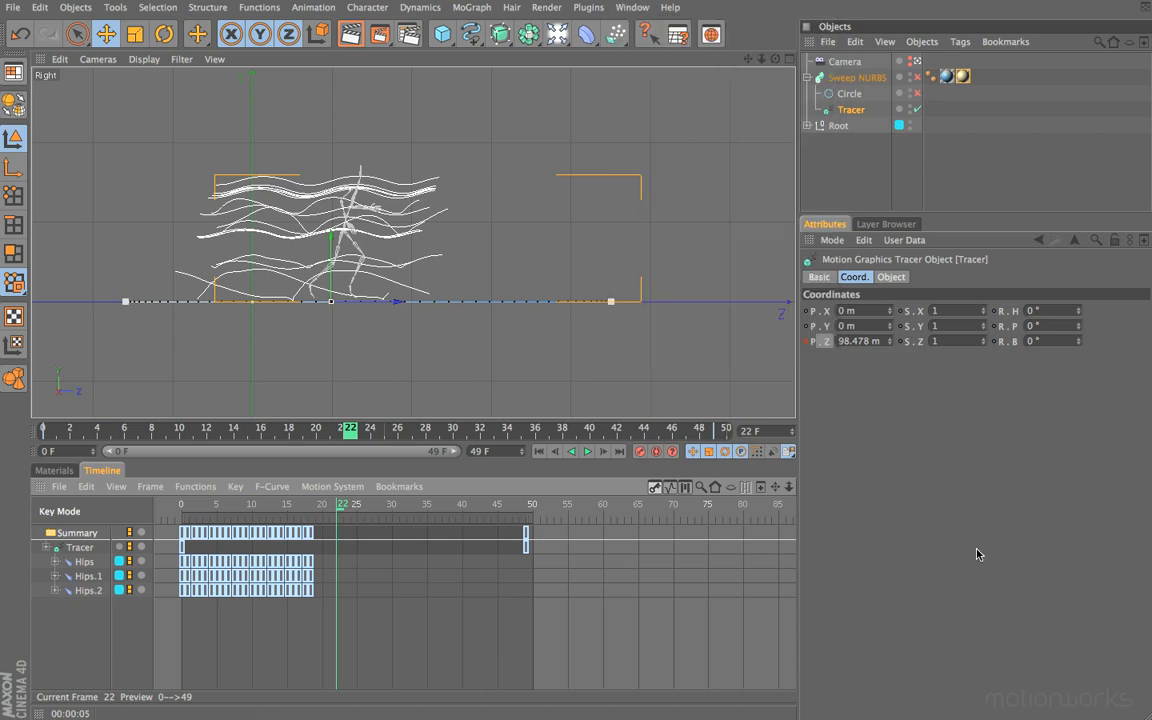
Display the Tracer's Position Z F-curve and set its keys to Linear interpolation
{"action": "left_click", "coordinate": [84, 550]}
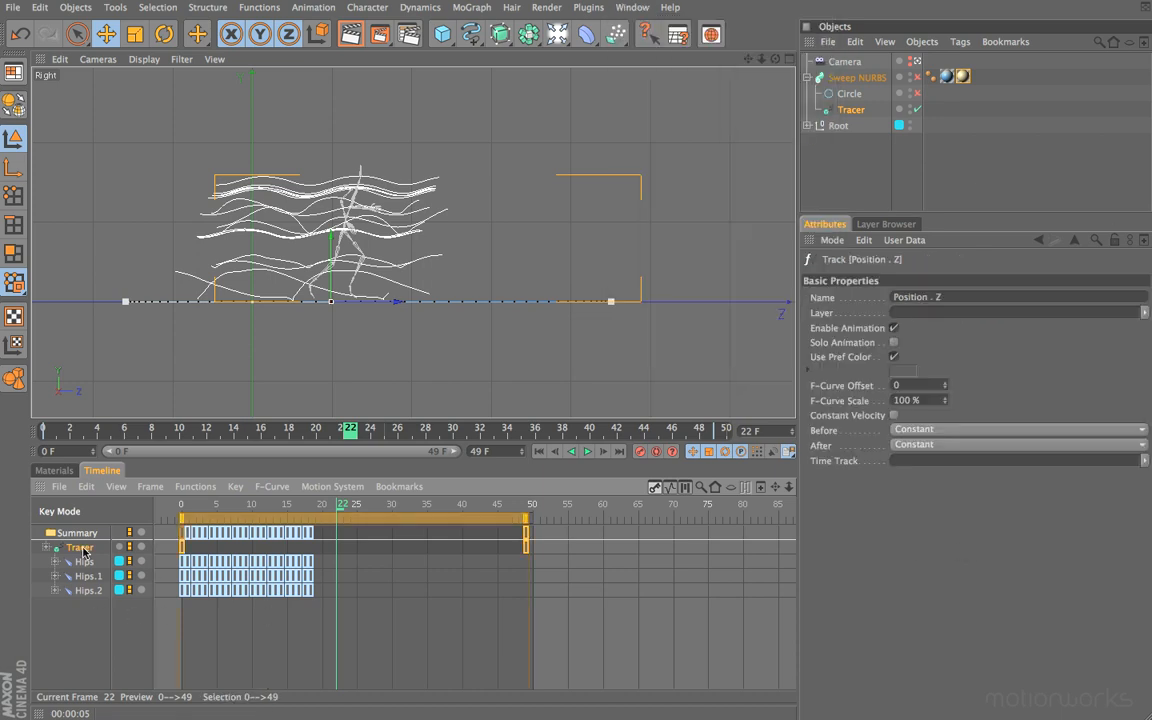
{"action": "left_click", "coordinate": [669, 489]}
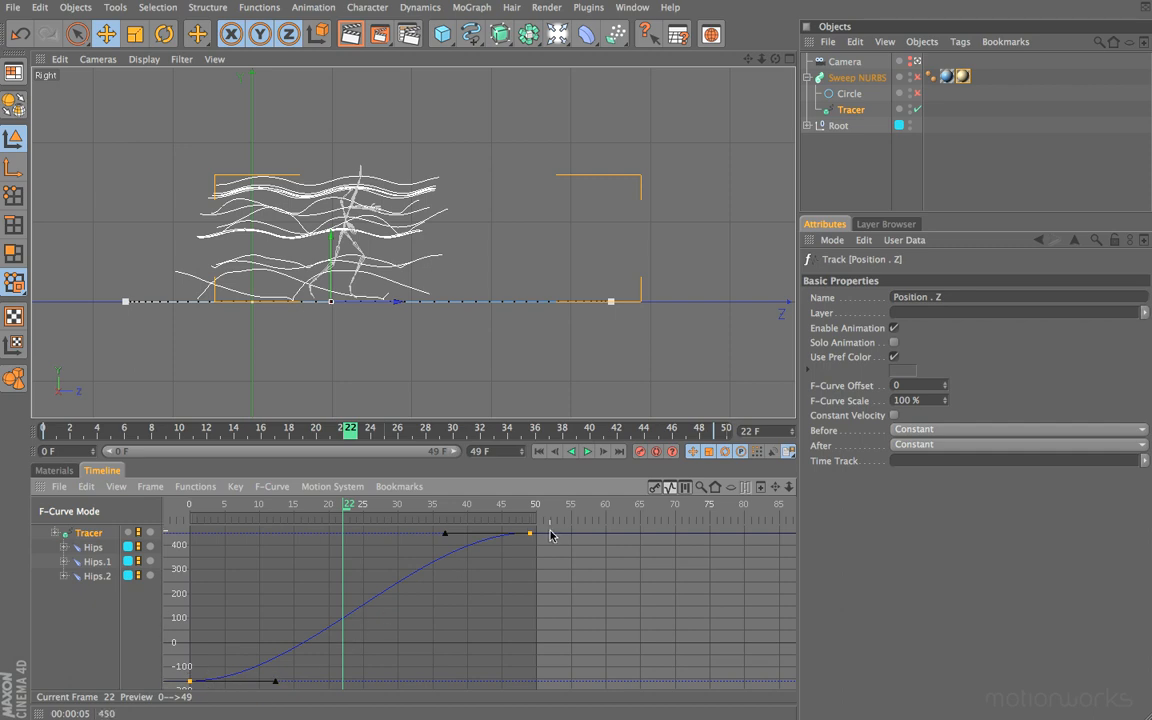
{"action": "left_click", "coordinate": [235, 487]}
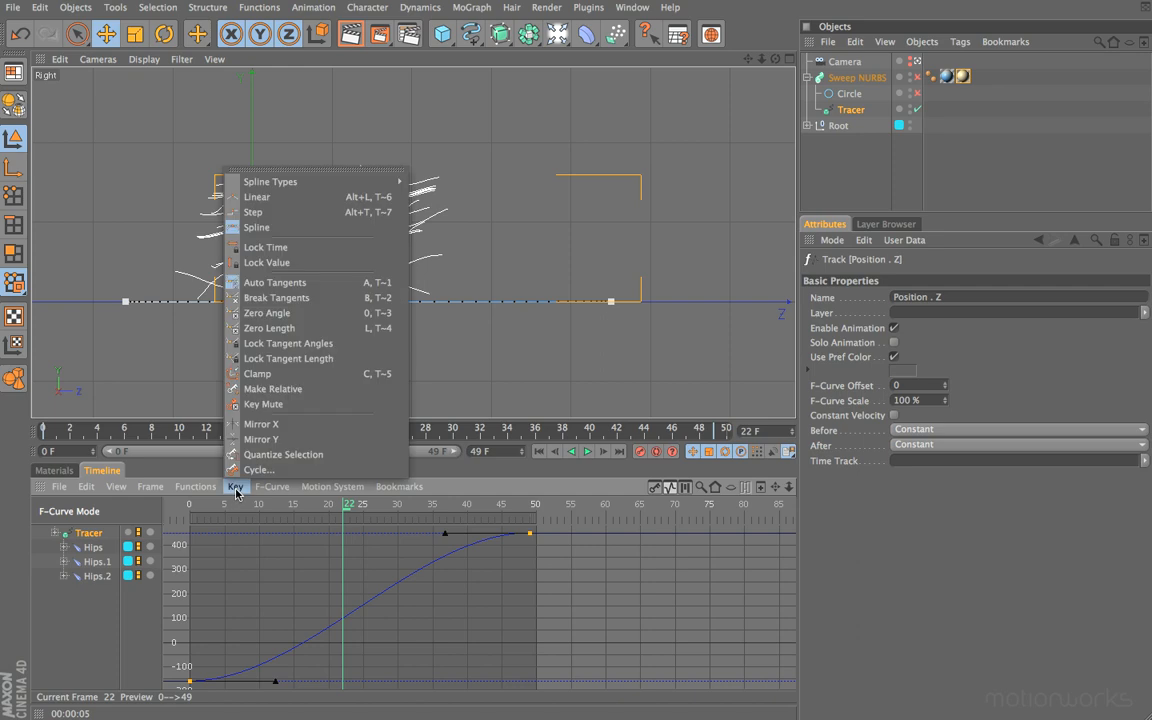
{"action": "left_click", "coordinate": [255, 198]}
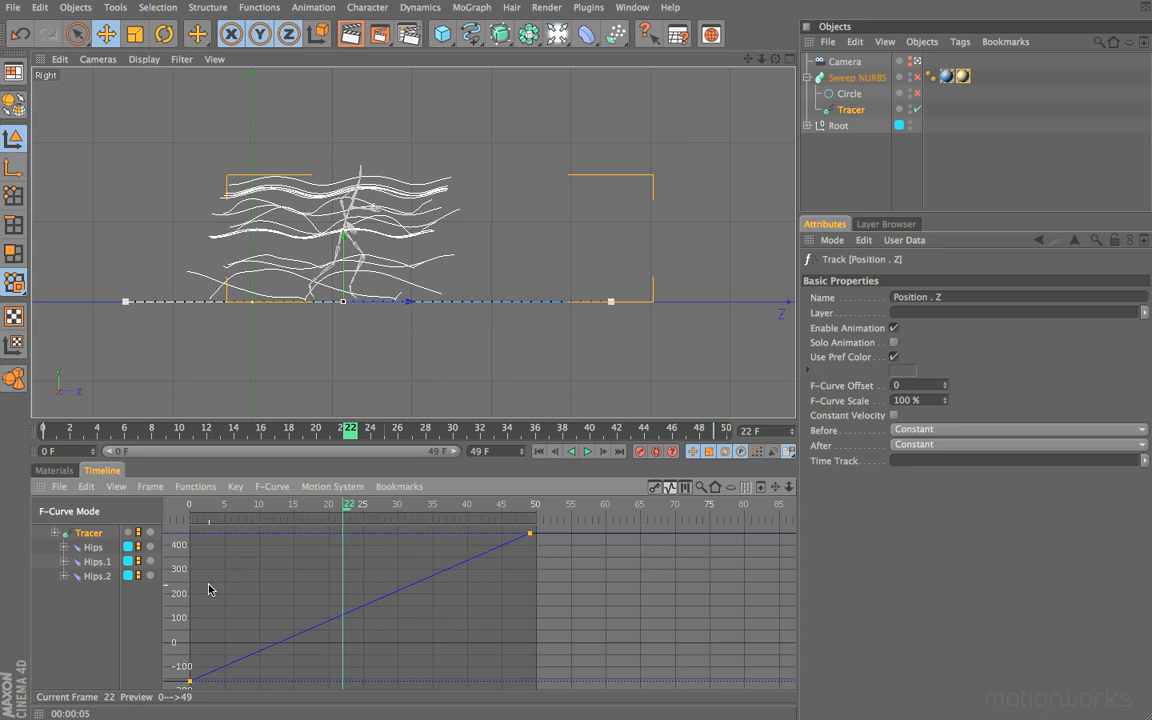
Reverse the Tracer's Position Z curve with Mirror X and play the animation from the first frame
{"action": "left_click", "coordinate": [236, 487]}
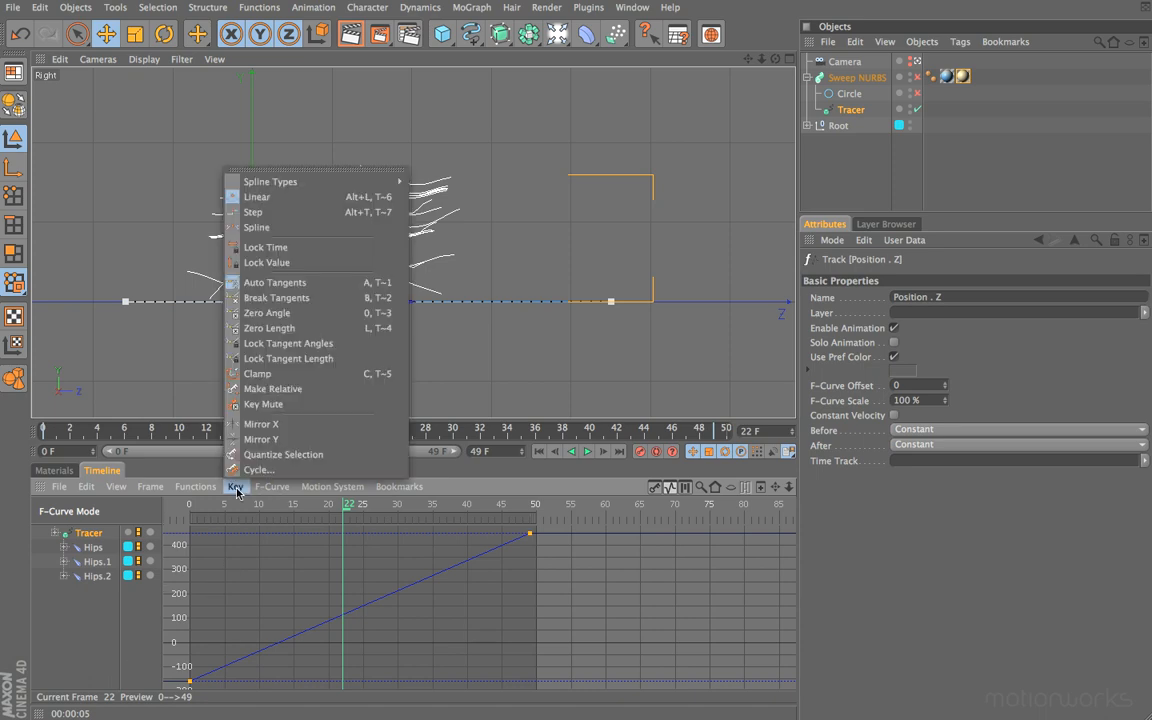
{"action": "left_click", "coordinate": [258, 424]}
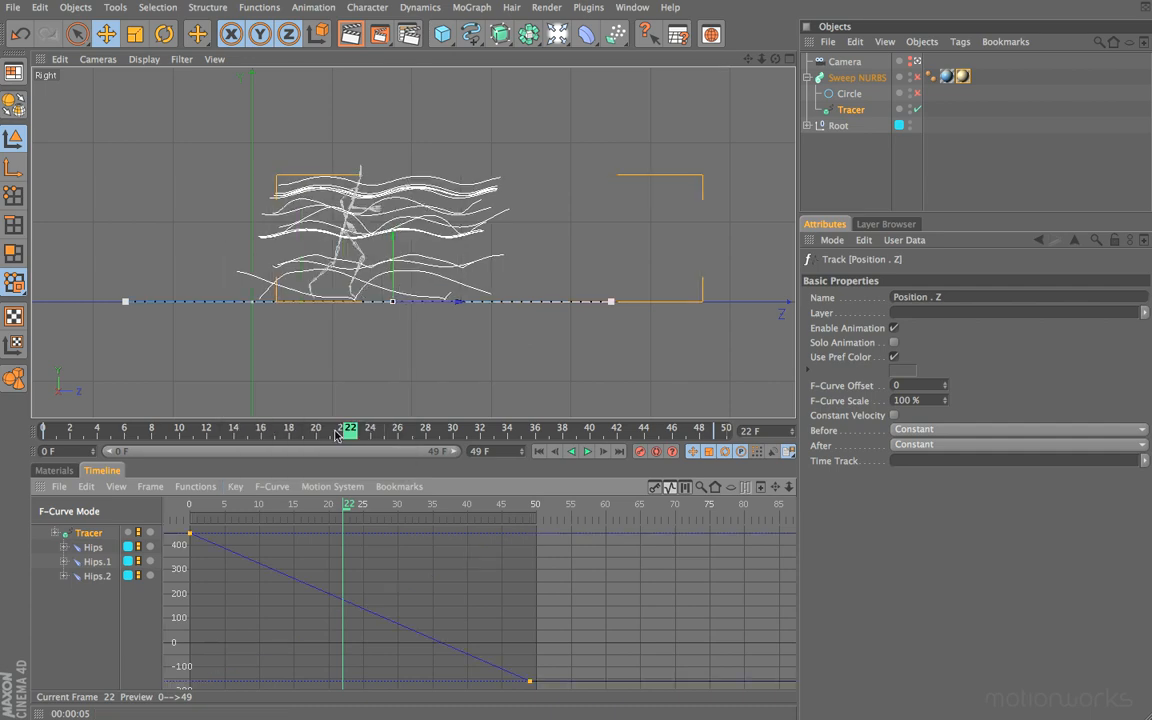
{"action": "left_click", "coordinate": [540, 452]}
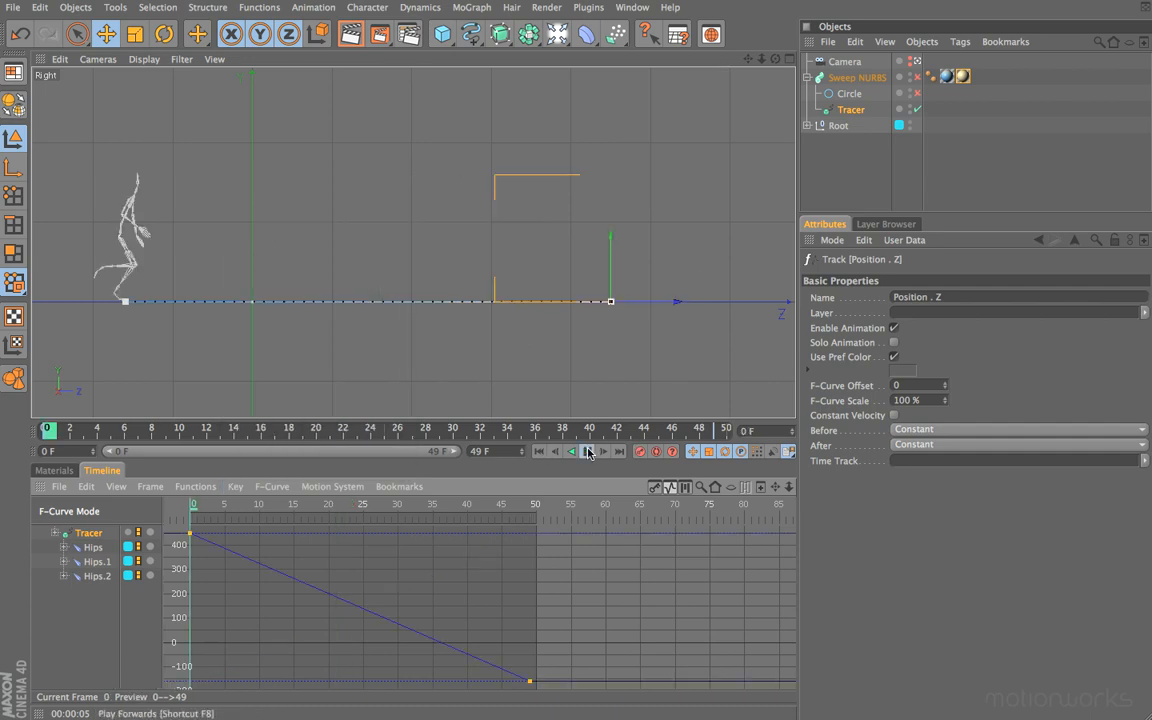
{"action": "left_click", "coordinate": [588, 452]}
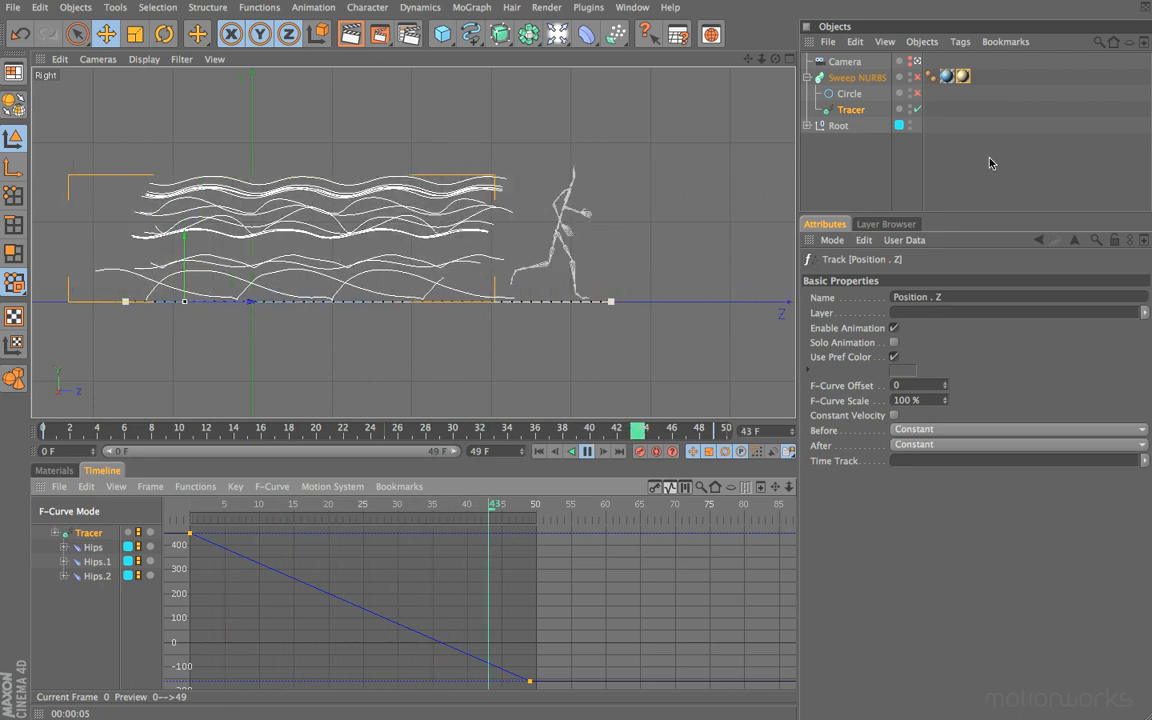
Hide the Root skeleton in the viewport, clear the object selection, and return to the Perspective view
{"action": "left_click", "coordinate": [909, 126], "text": "alt"}
{"action": "left_click", "coordinate": [849, 162]}
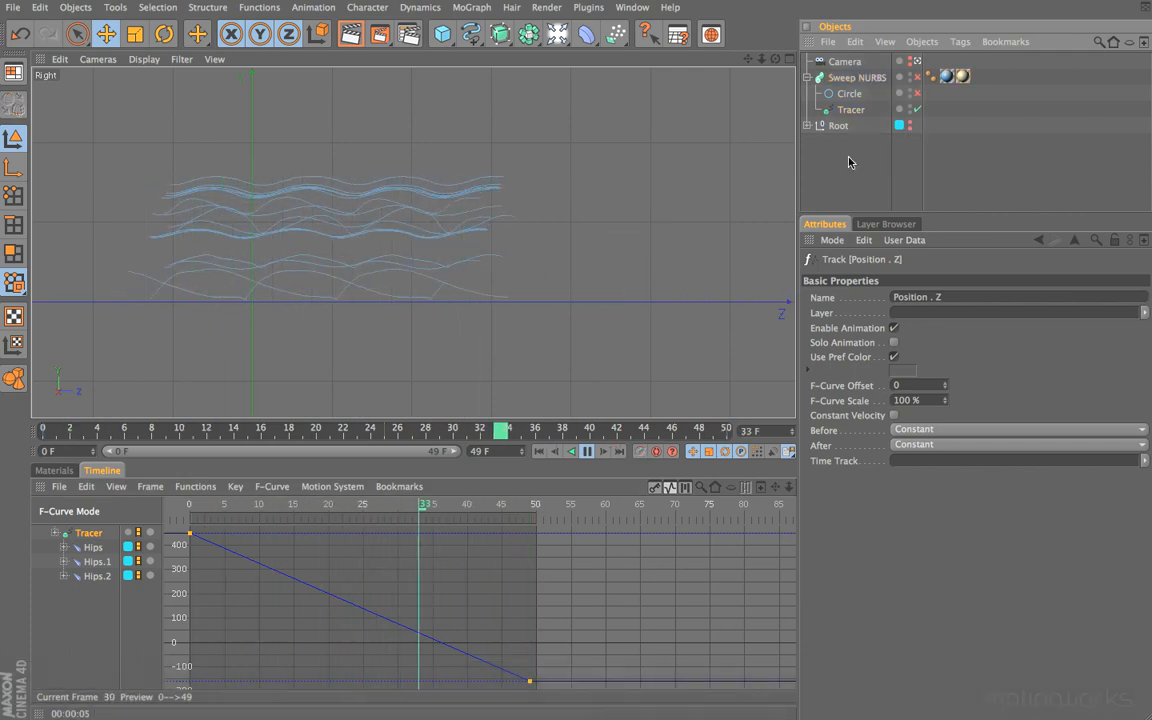
{"action": "key", "text": "F1"}
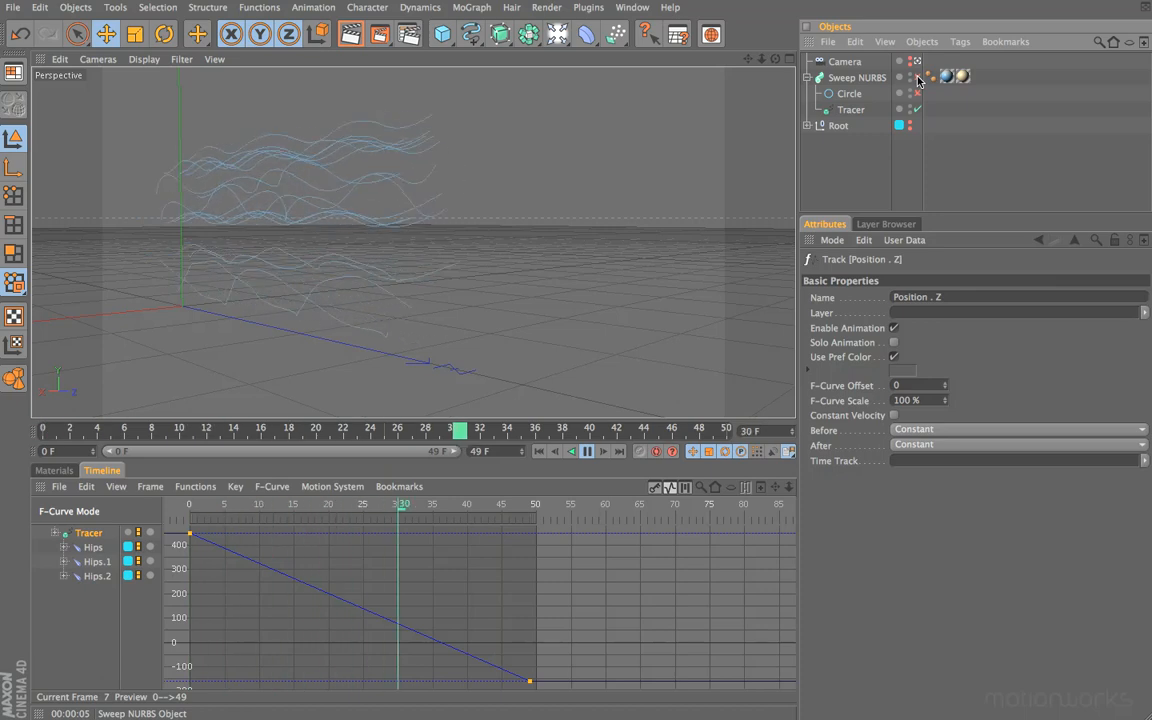
Re-enable the Sweep NURBS and Circle objects, stop playback, and return to frame 0
{"action": "left_click_drag", "start_coordinate": [917, 77], "coordinate": [920, 93]}
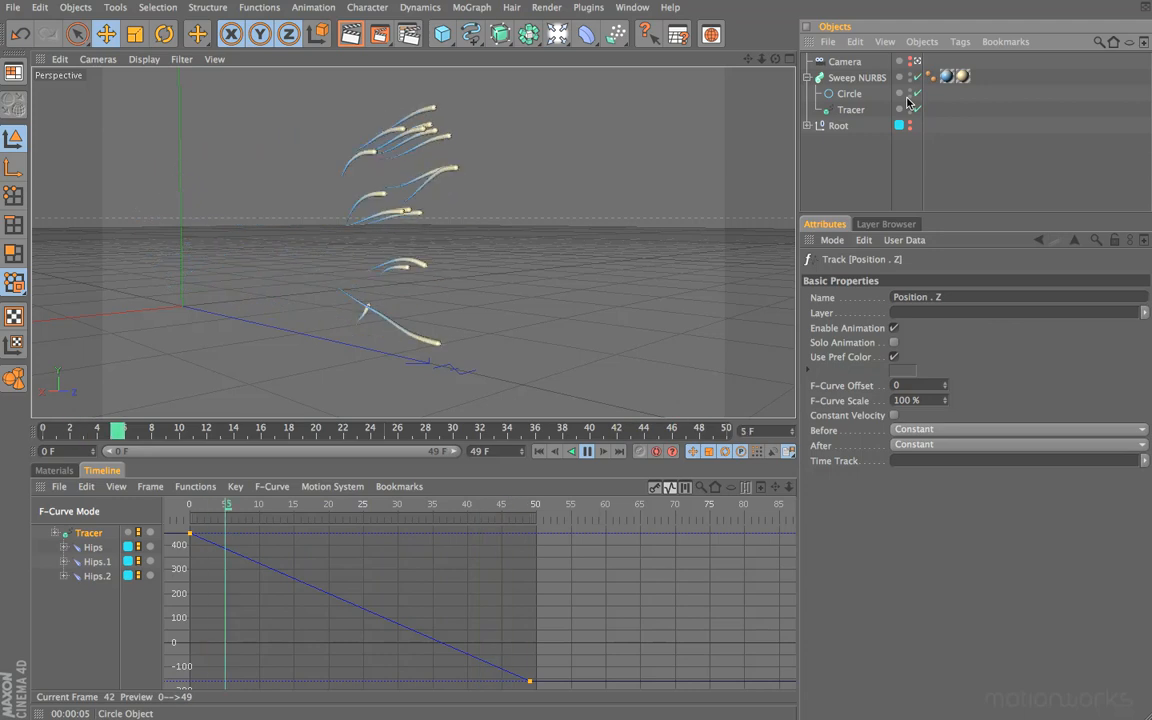
{"action": "left_click", "coordinate": [588, 455]}
{"action": "left_click", "coordinate": [539, 451]}
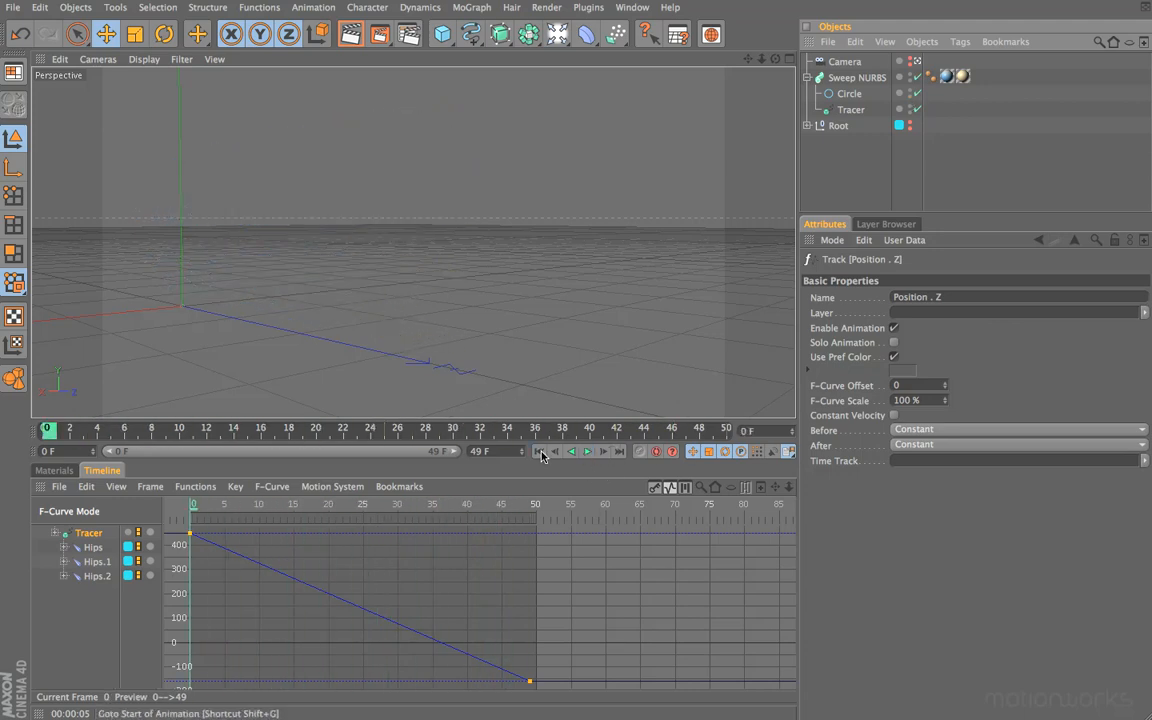